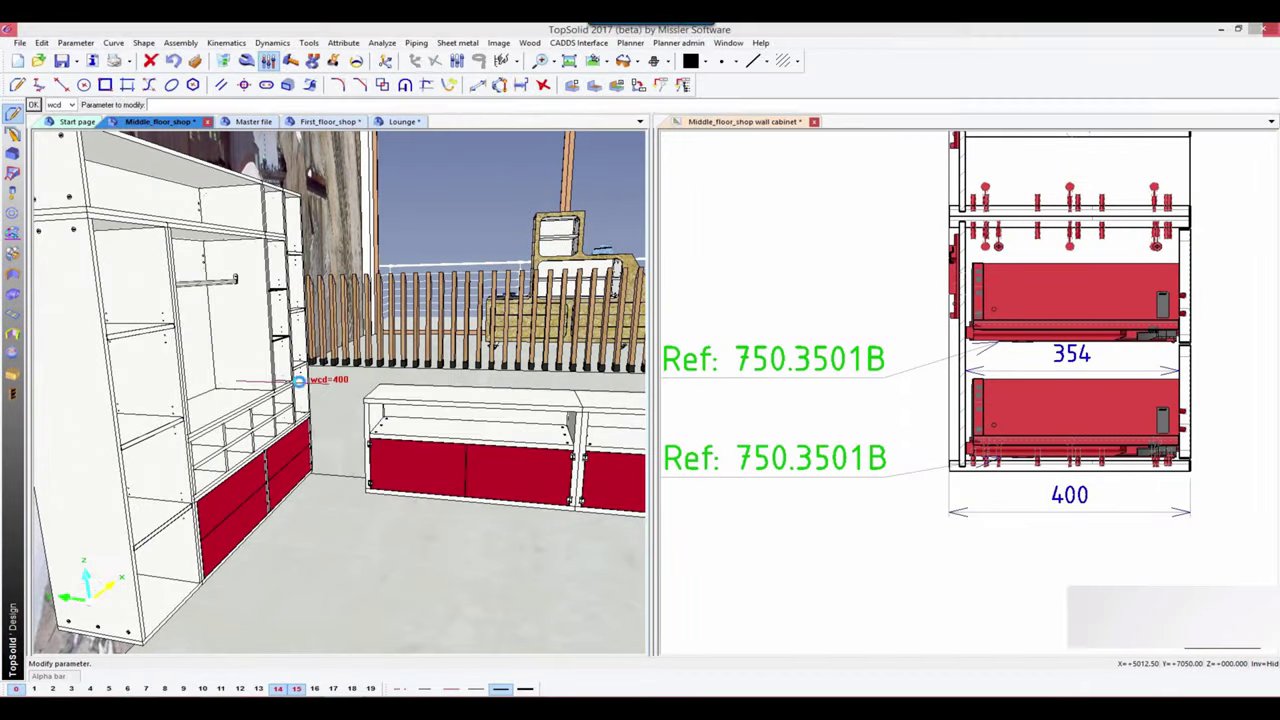
Step: Widen the wall cabinet from 400 to 600 using its wcd parameter handle
{"action": "left_click_drag", "start_coordinate": [299, 382], "coordinate": [359, 382]}
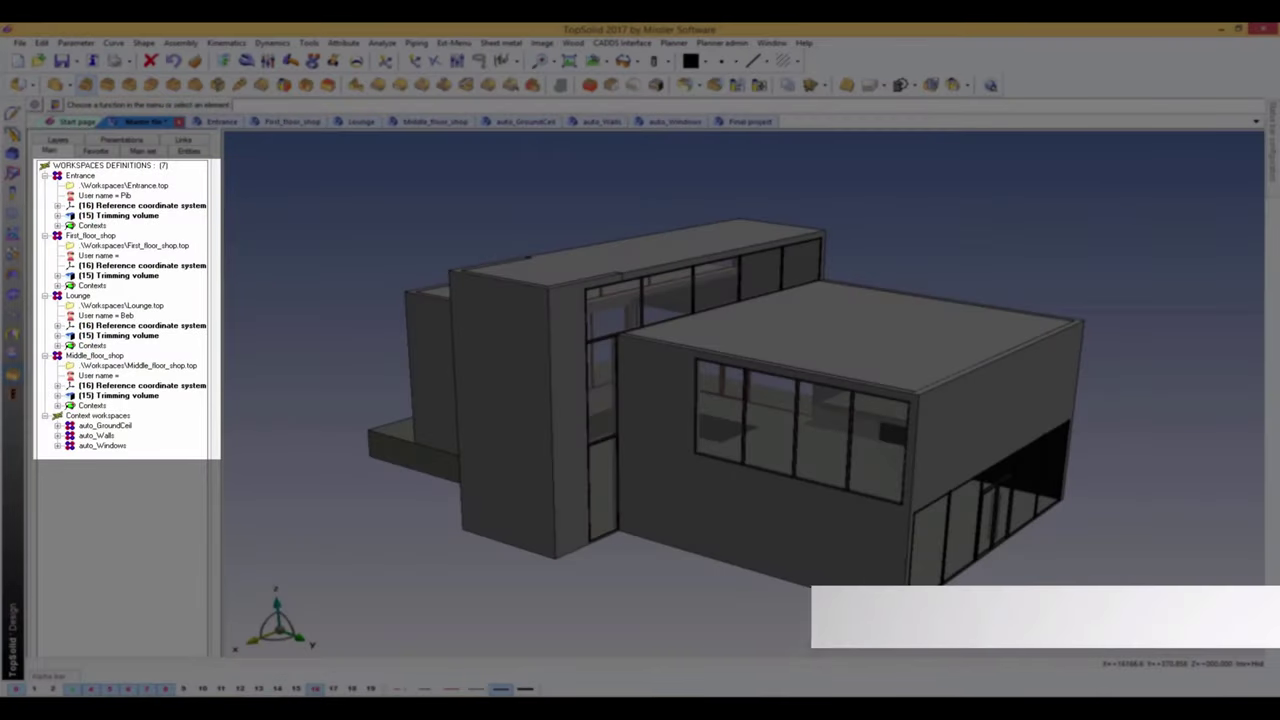
Step: Display a workspace's (15) Trimming volume in red from the Workspaces definitions tree
{"action": "left_click", "coordinate": [118, 215]}
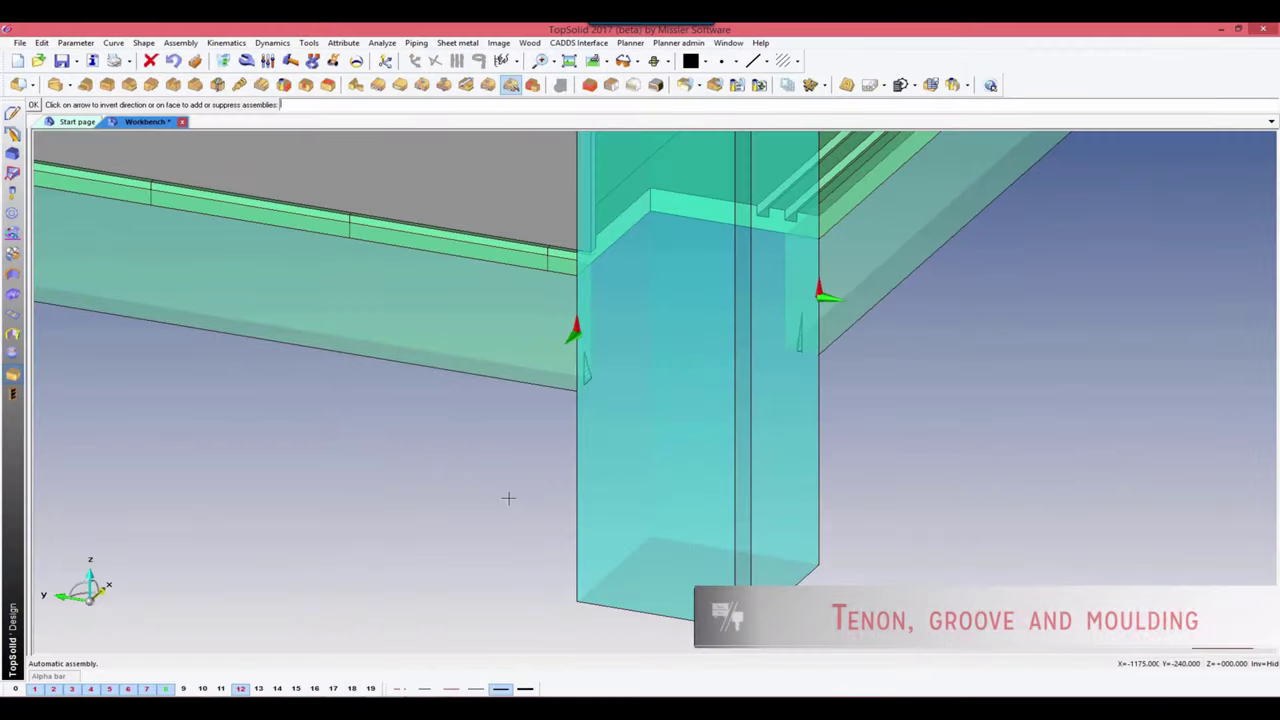
Step: Accept the automatic beam-to-leg joints, then create a moulding along the top panels' edges
{"action": "key", "text": "Return"}
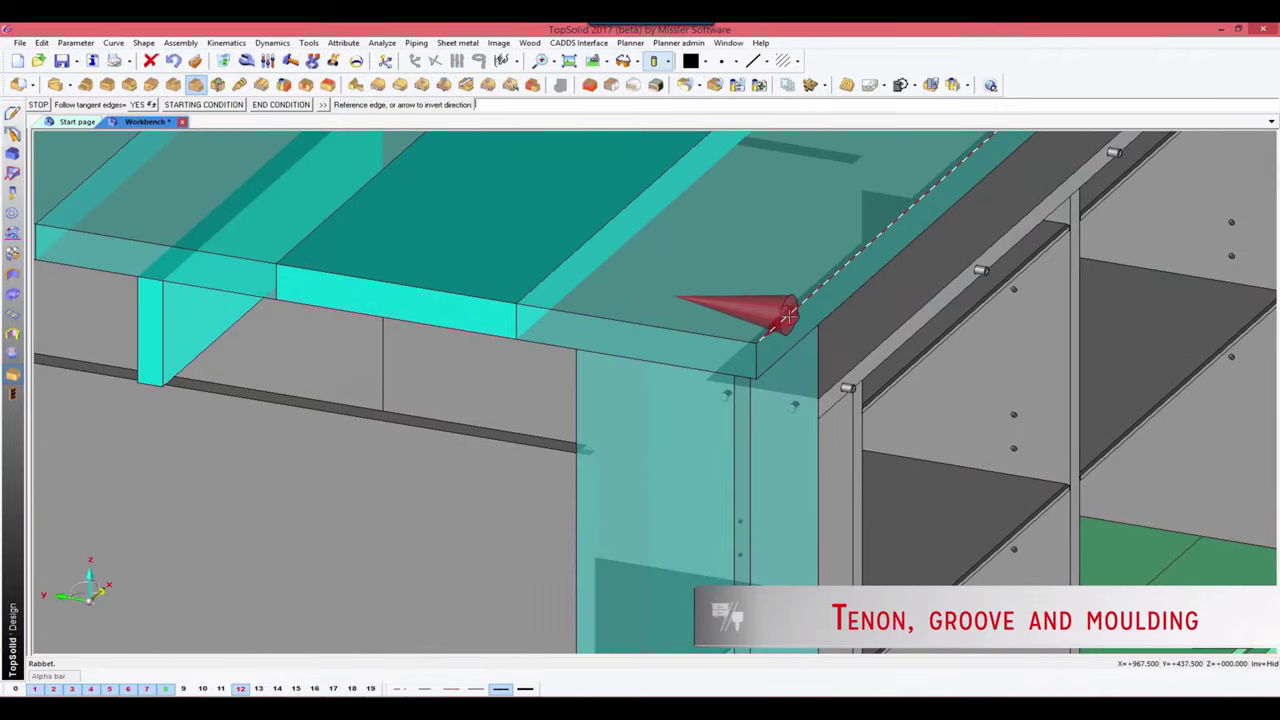
{"action": "left_click", "coordinate": [462, 497]}
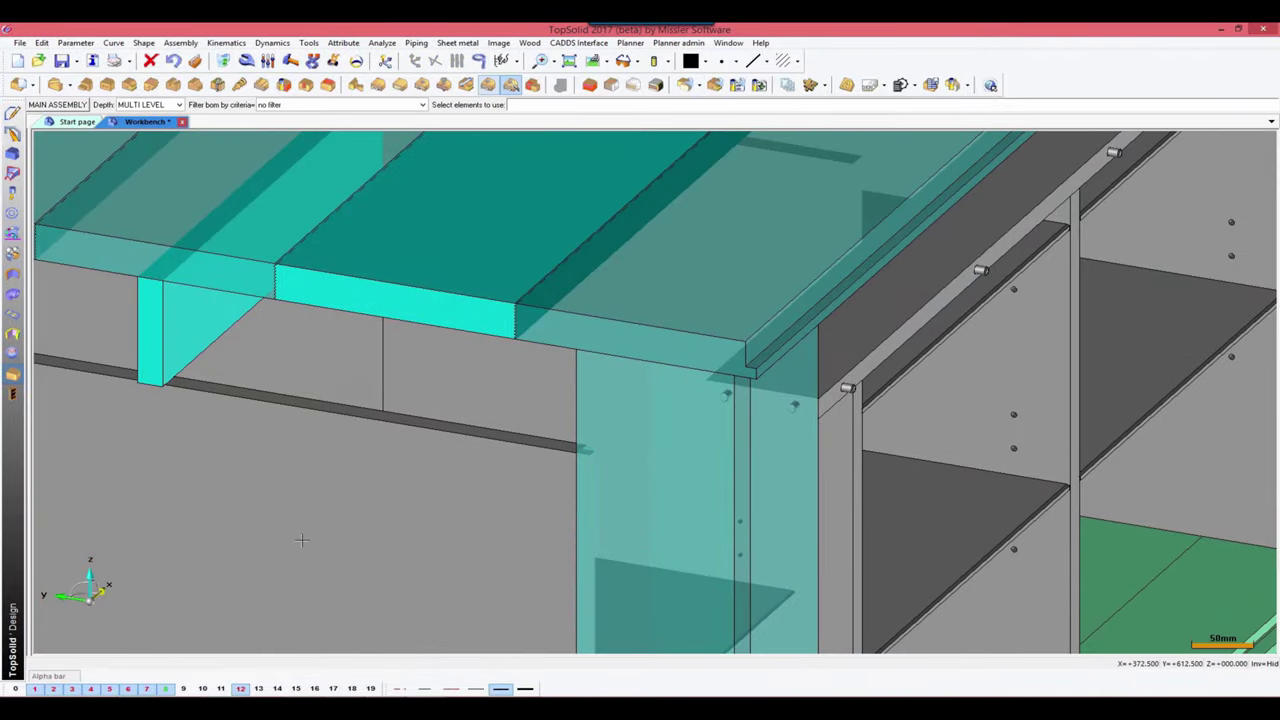
{"action": "key", "text": "Return"}
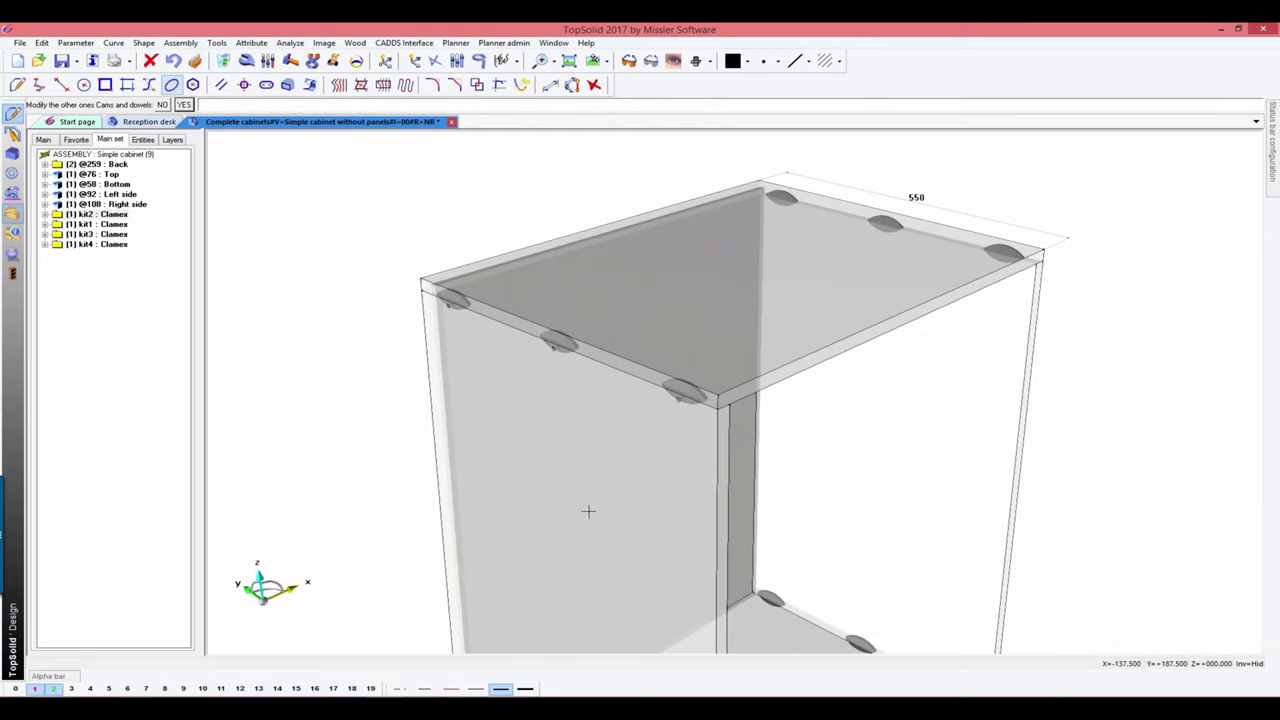
Step: Open the housing element's driver block to set the db.y depth to 400
{"action": "left_click", "coordinate": [127, 194]}
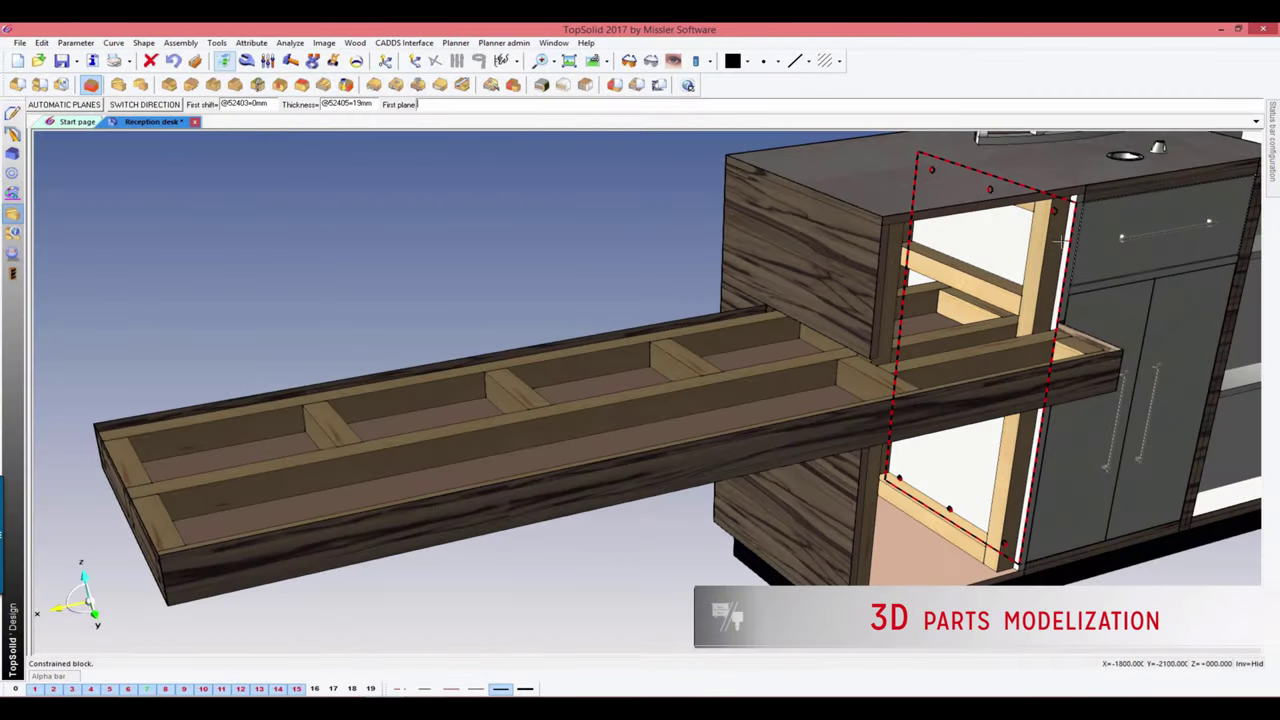
Step: Place a constrained panel in the desk's cabinet opening and add a separation in the lower entrance cabinet
{"action": "left_click", "coordinate": [940, 211]}
{"action": "left_click", "coordinate": [857, 429]}
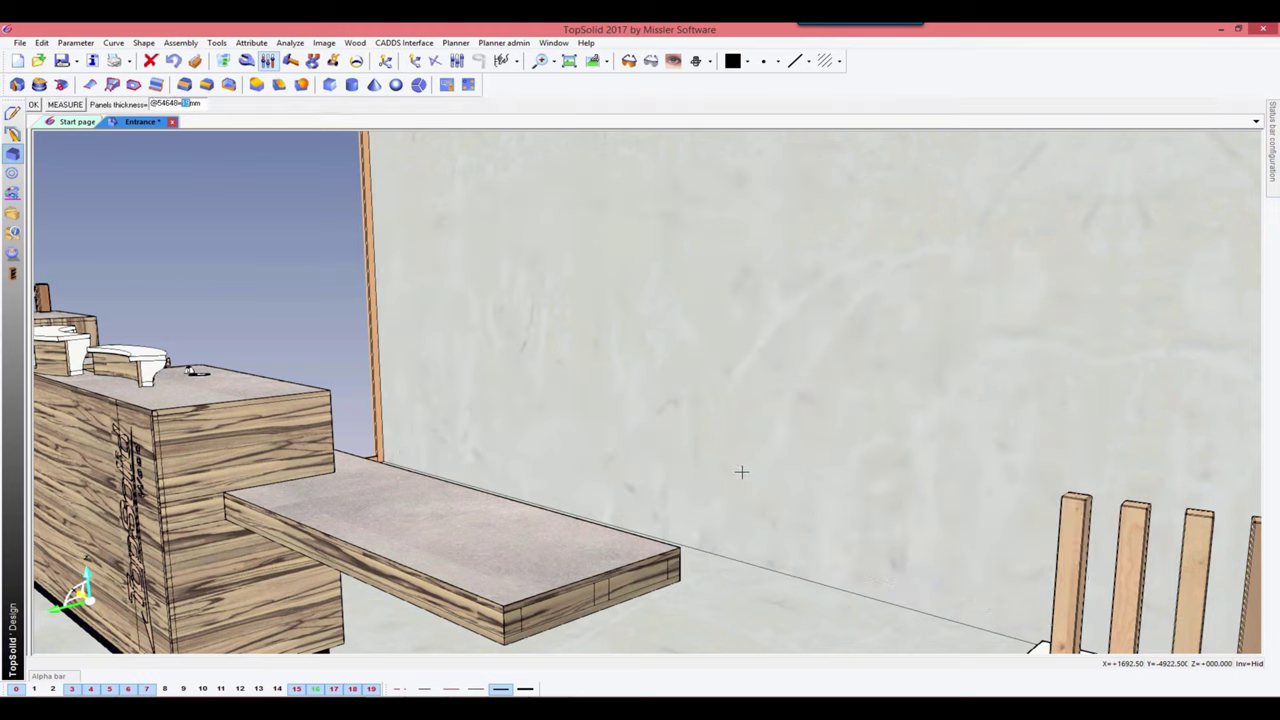
{"action": "left_click", "coordinate": [697, 510]}
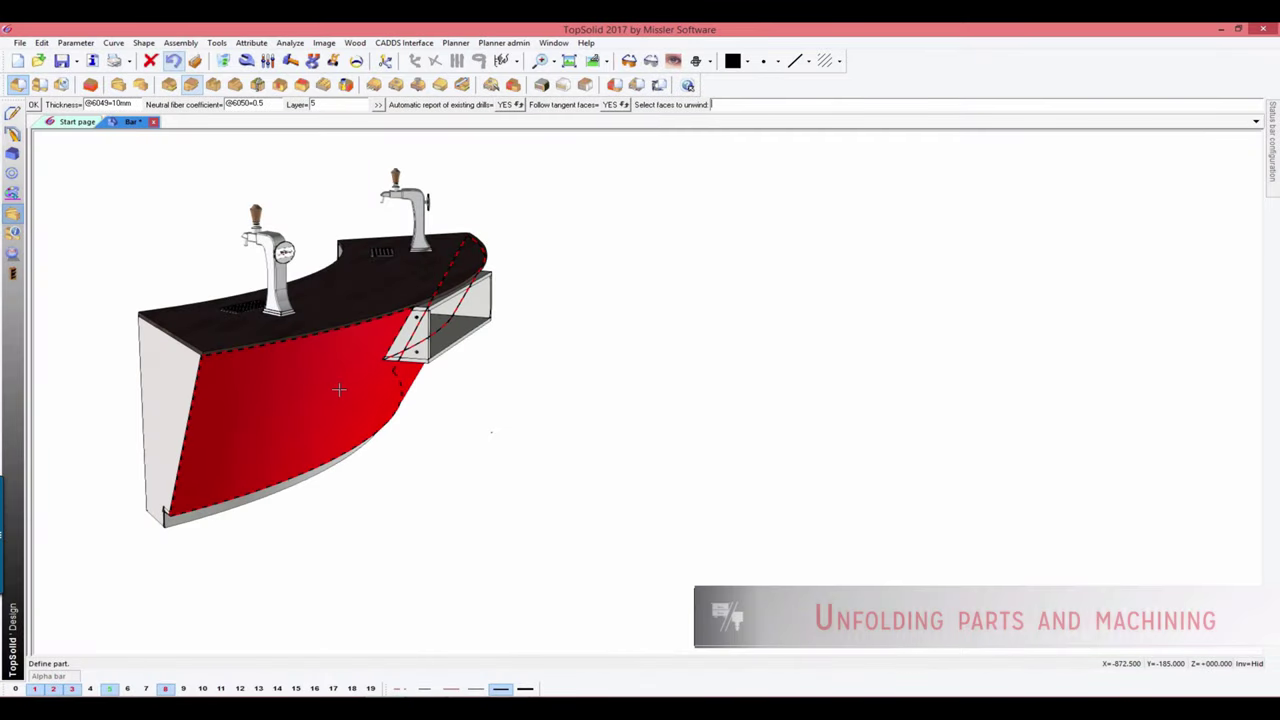
Step: Confirm the bar's curved red face as the face to unwind
{"action": "left_click", "coordinate": [457, 415]}
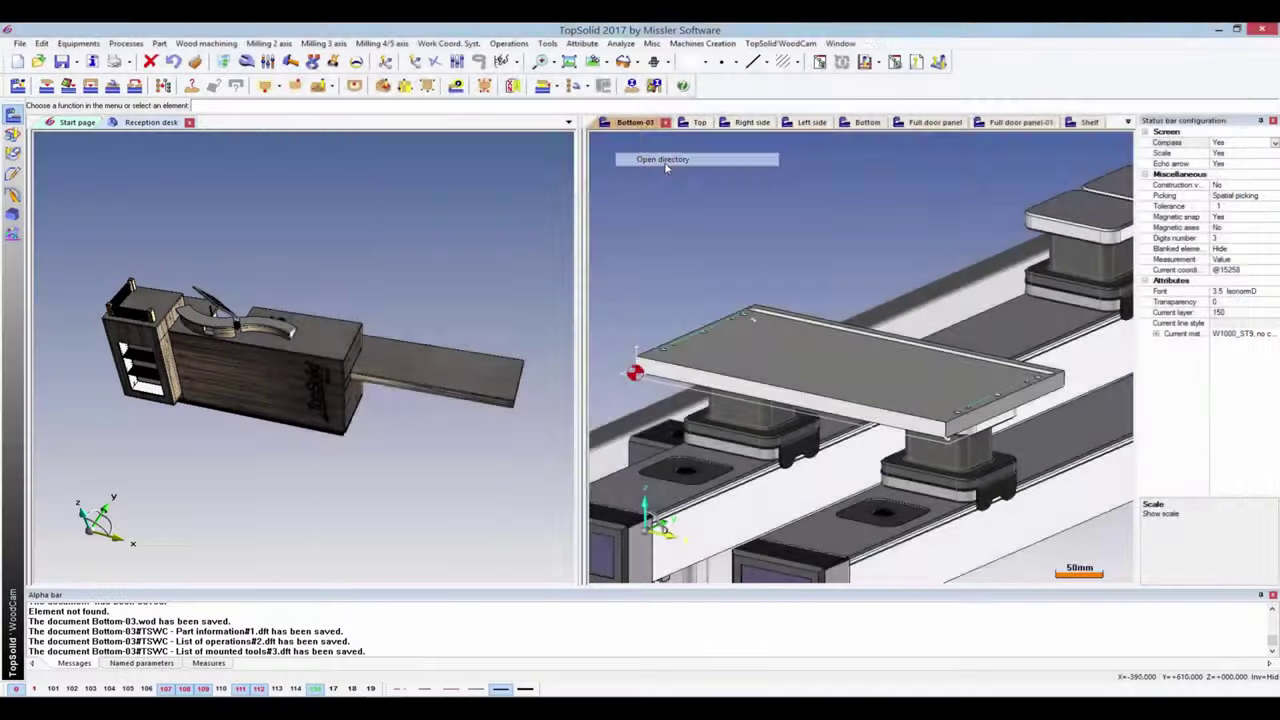
Step: Open the machining programs folder and view BOTTOM-02.xcs in Notepad++
{"action": "left_click", "coordinate": [666, 160]}
{"action": "double_click", "coordinate": [647, 323]}
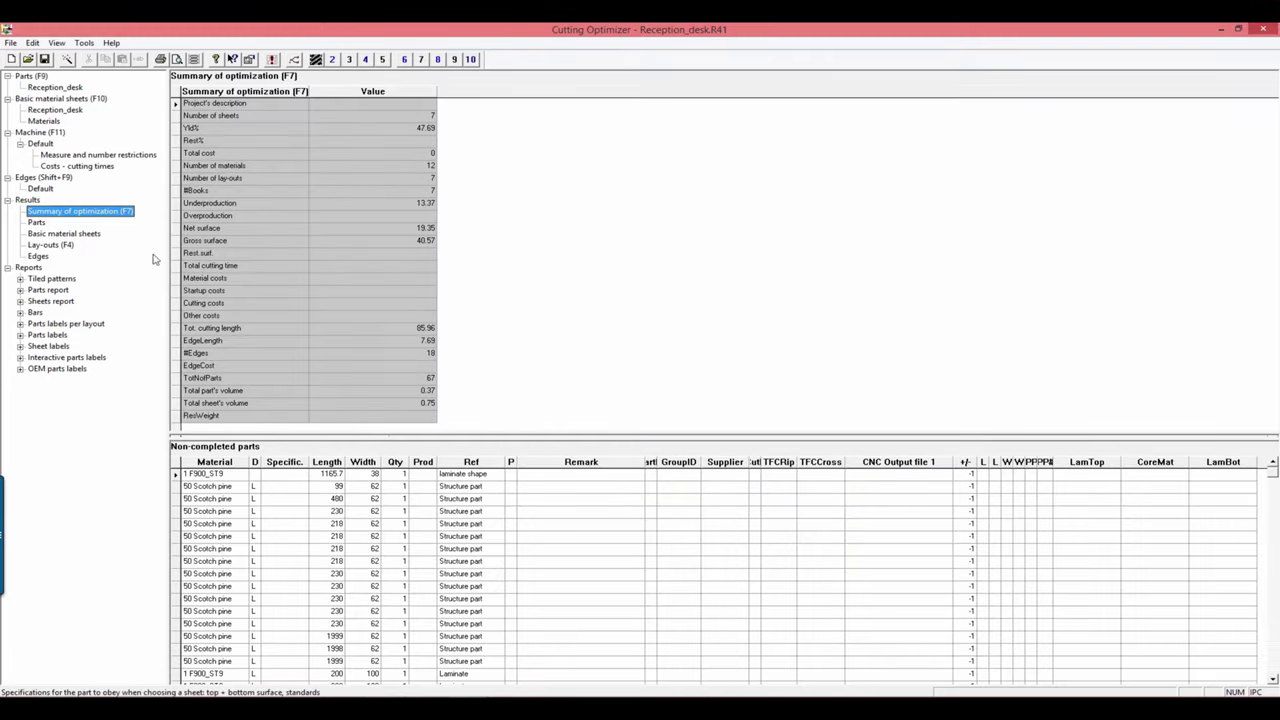
Step: Show the Lay-outs (F4) results of the reception desk cutting optimization
{"action": "left_click", "coordinate": [55, 245]}
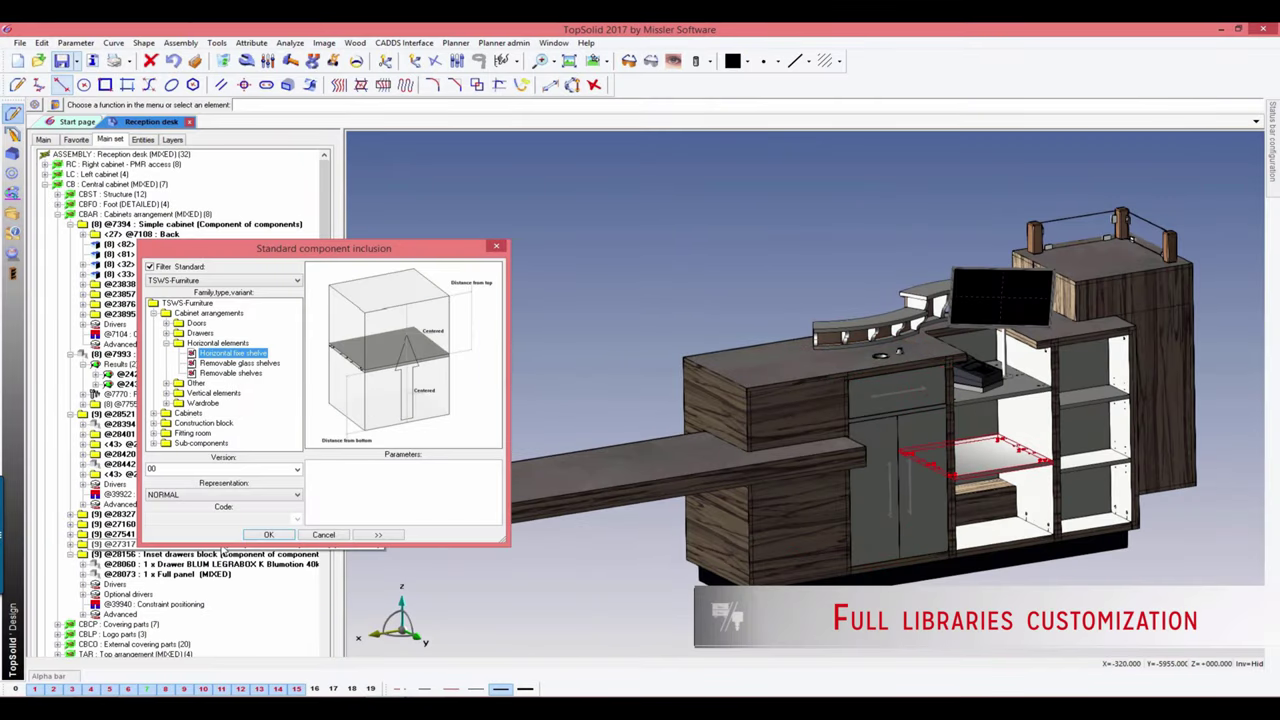
Step: Preview the TSWS-Furniture removable shelves, then the TSWS-Hardware Cams and dowels kit
{"action": "left_click", "coordinate": [231, 373]}
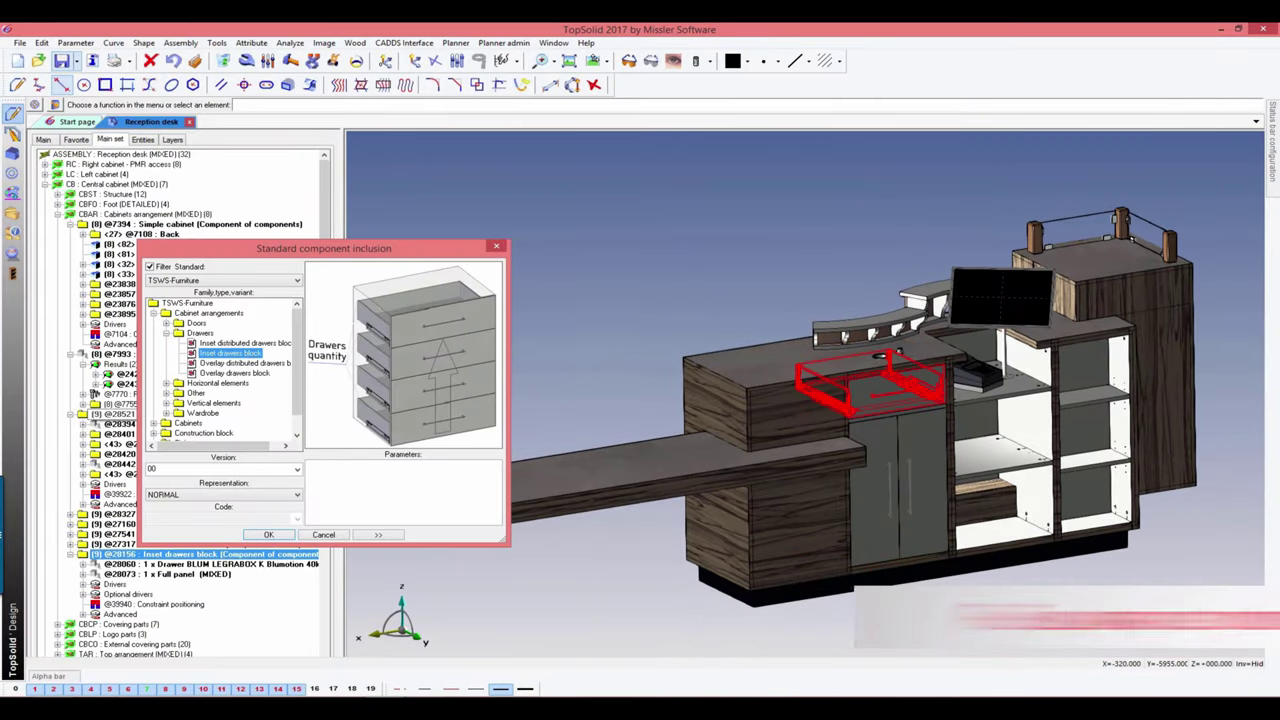
{"action": "left_click", "coordinate": [119, 284]}
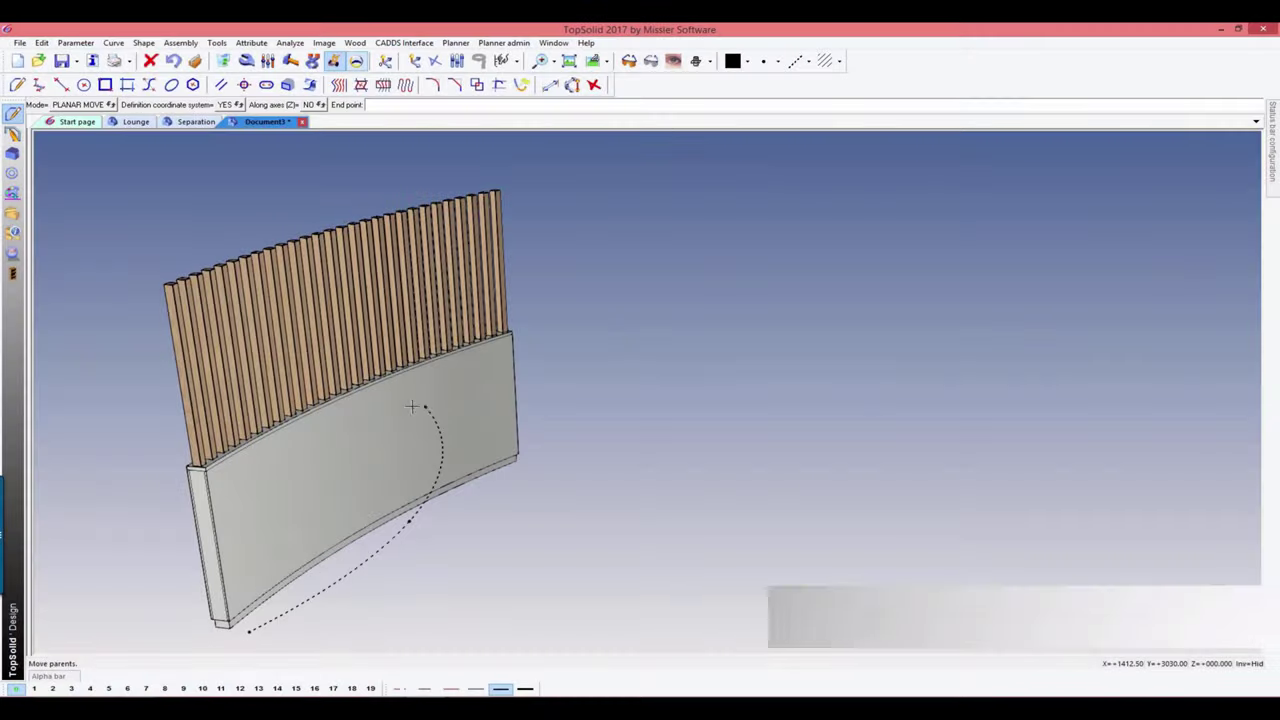
Step: Extend the slatted partition's base curve to a new end point and insert another curved partition into the Lounge
{"action": "left_click", "coordinate": [1058, 497]}
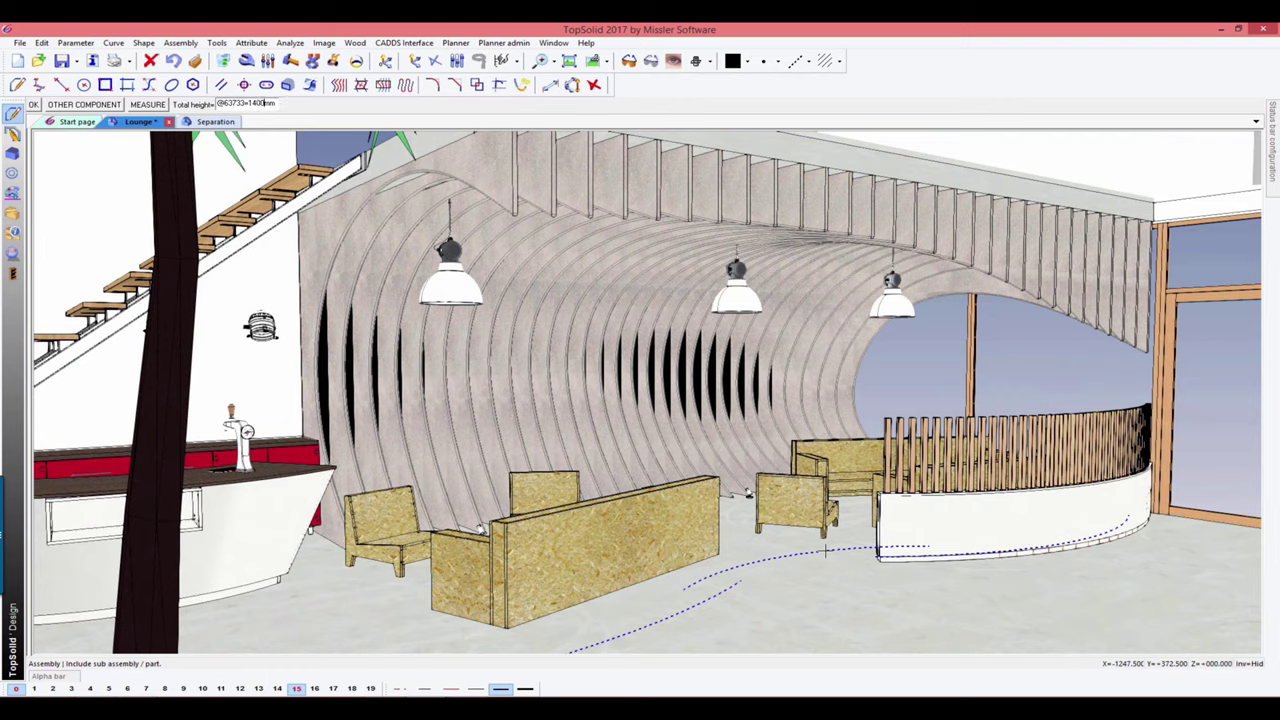
{"action": "left_click", "coordinate": [826, 549]}
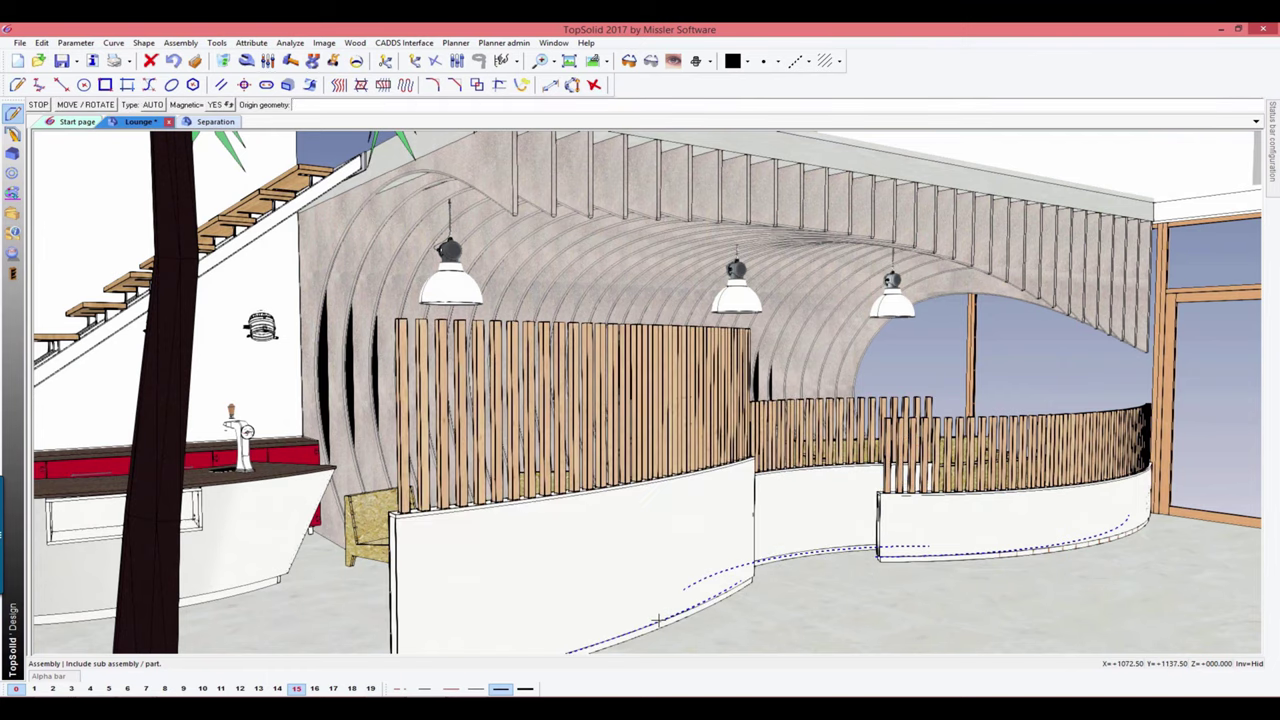